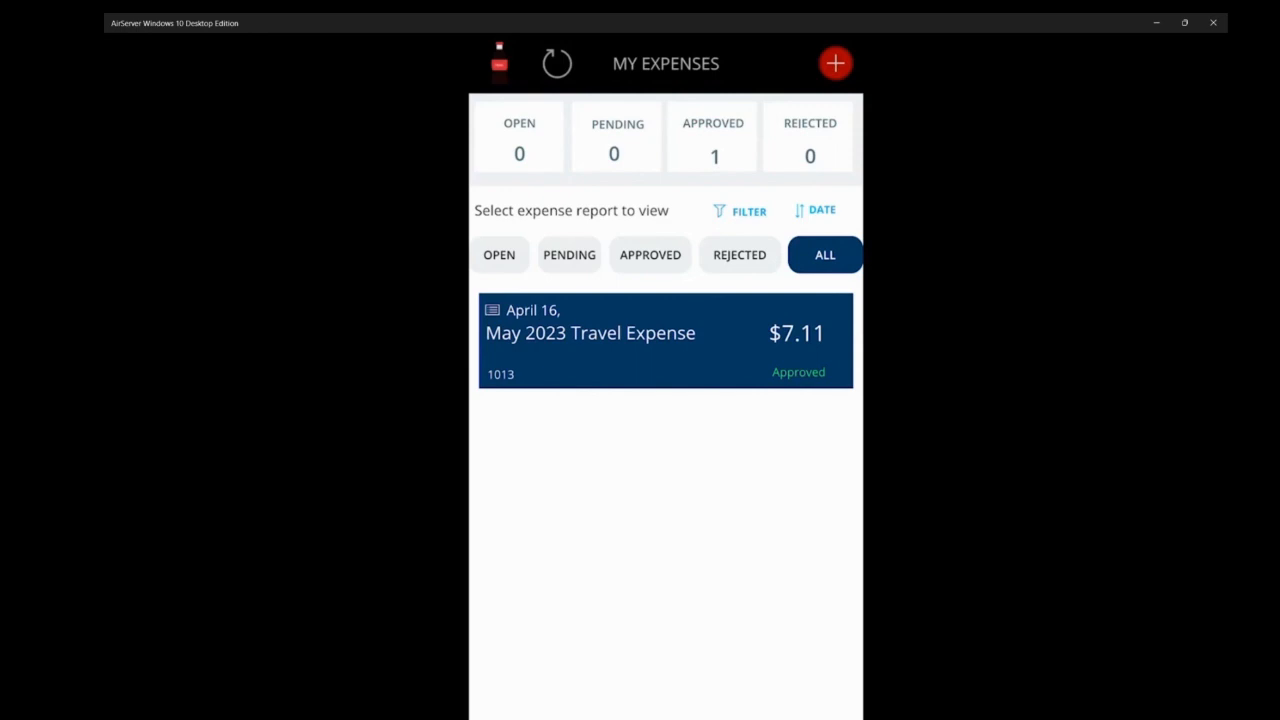
- Review the expense reports under each status and look at the date range filter options
left_click(499, 255)
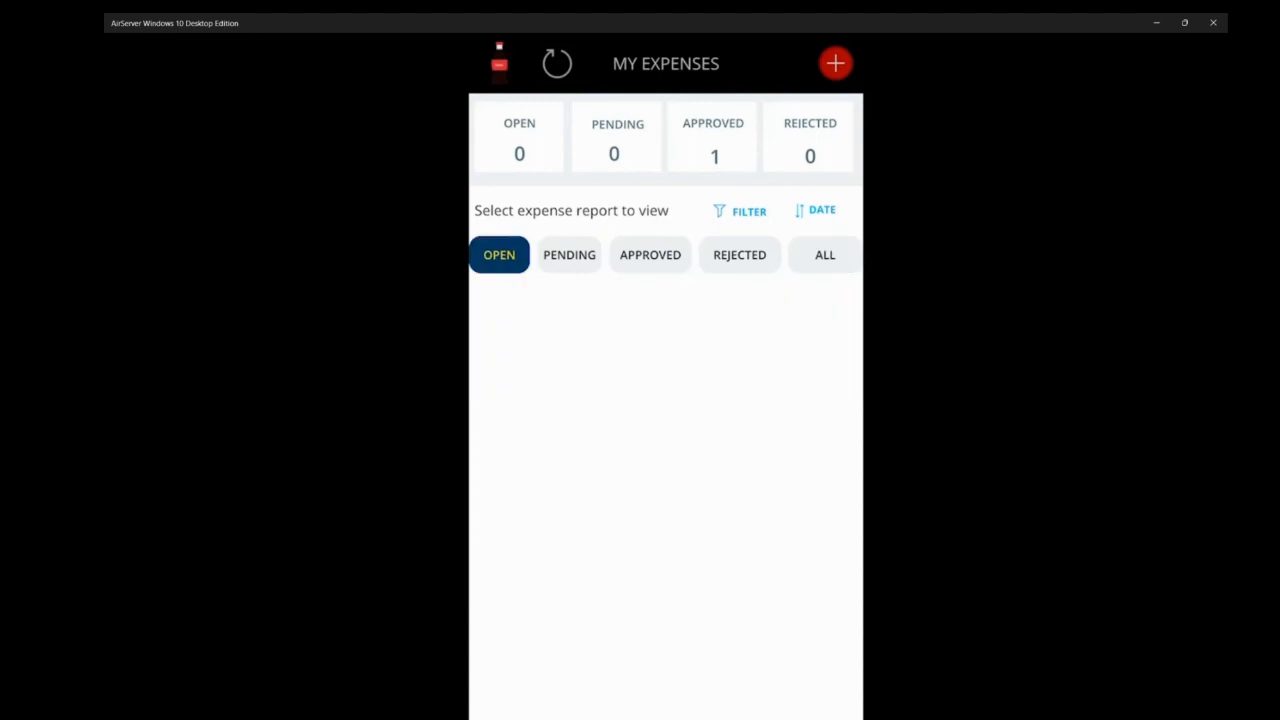
left_click(569, 255)
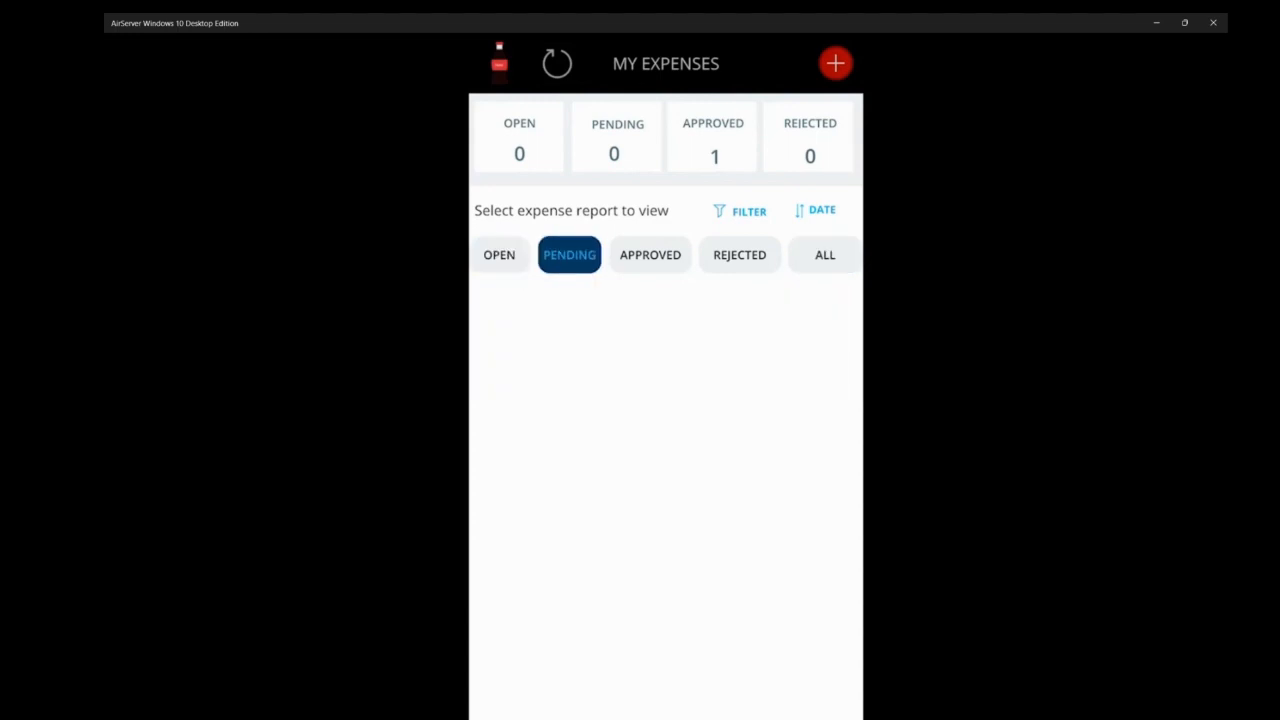
left_click(650, 255)
left_click(739, 255)
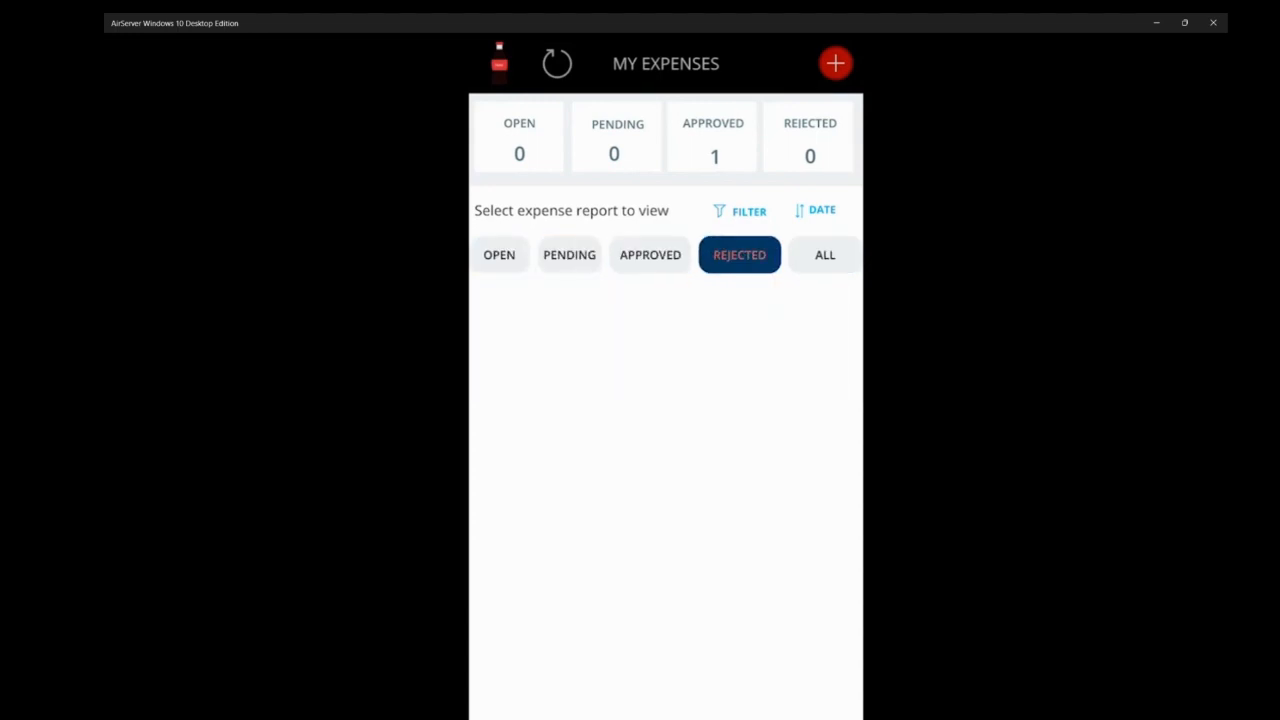
left_click(824, 255)
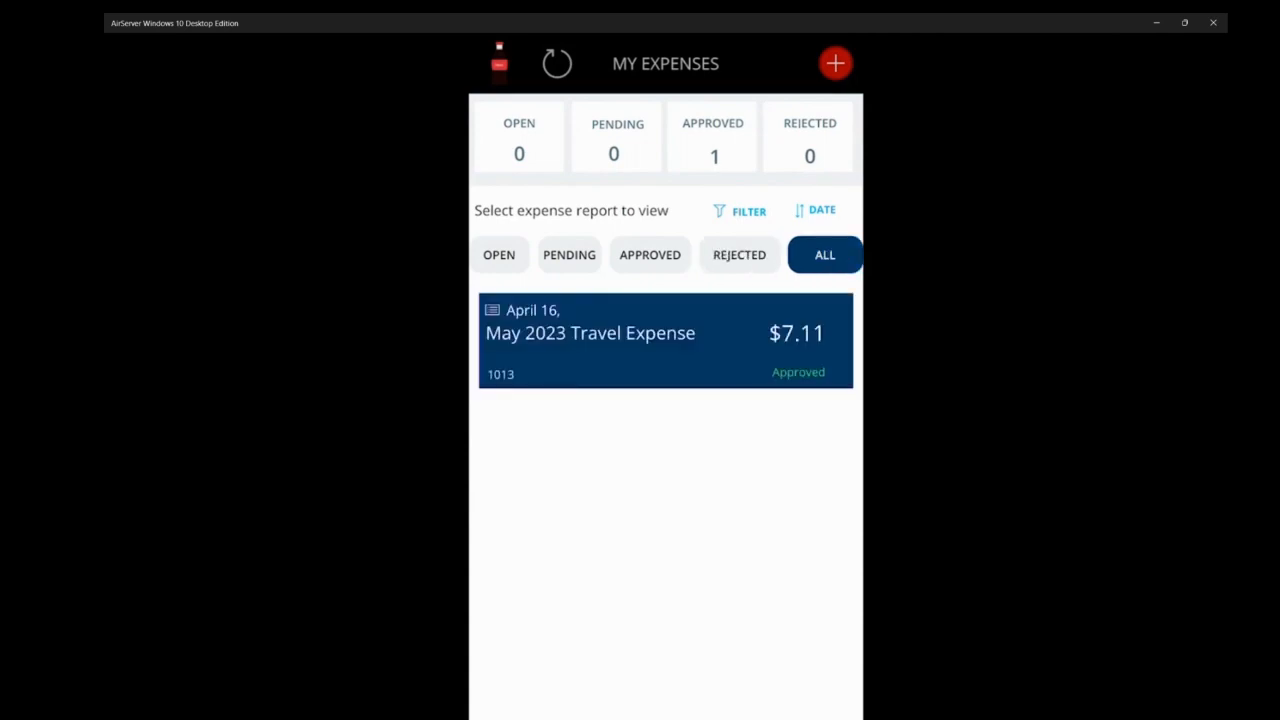
left_click(741, 211)
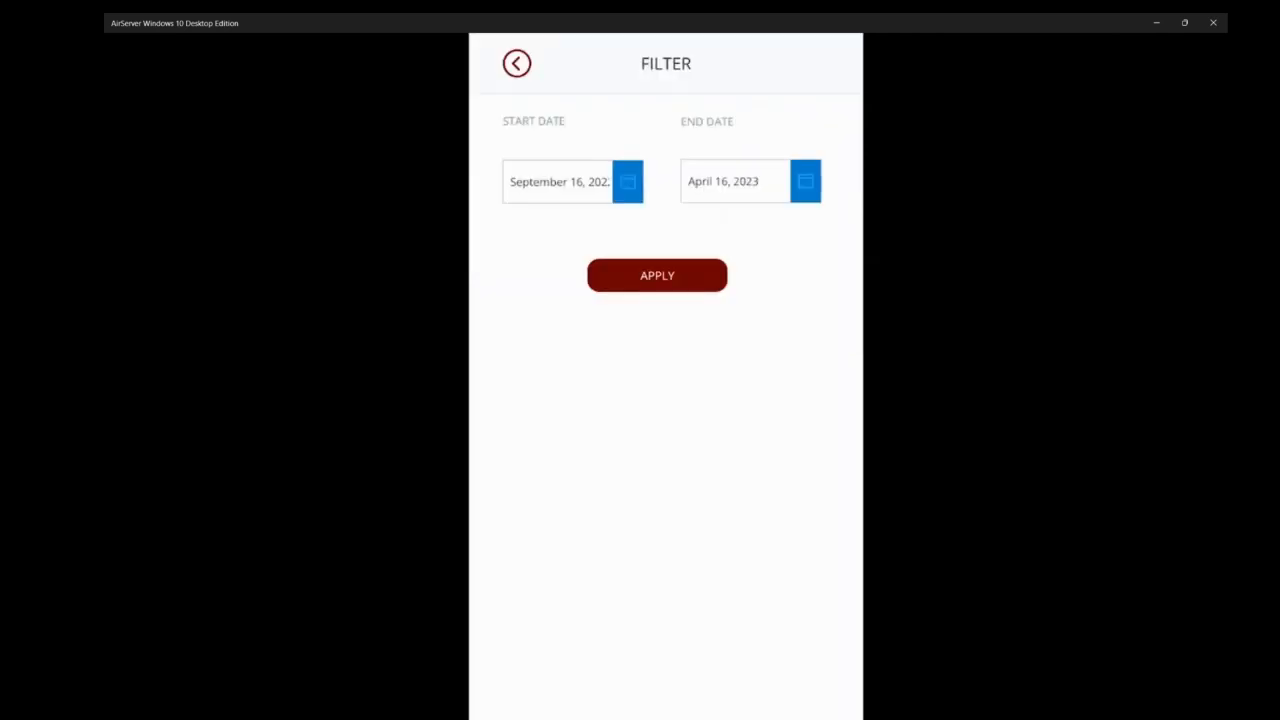
left_click(516, 63)
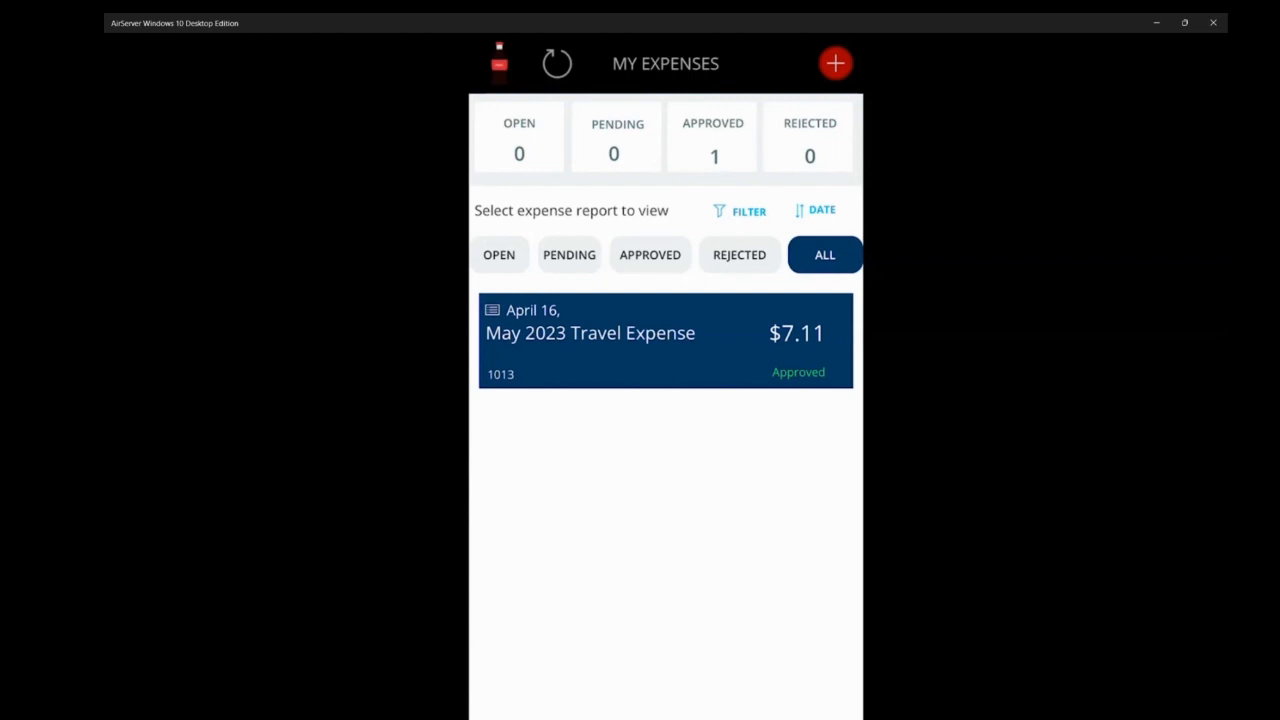
- Start a new expense report and name it "Coke Fy23 Annual Meet"
left_click(846, 72)
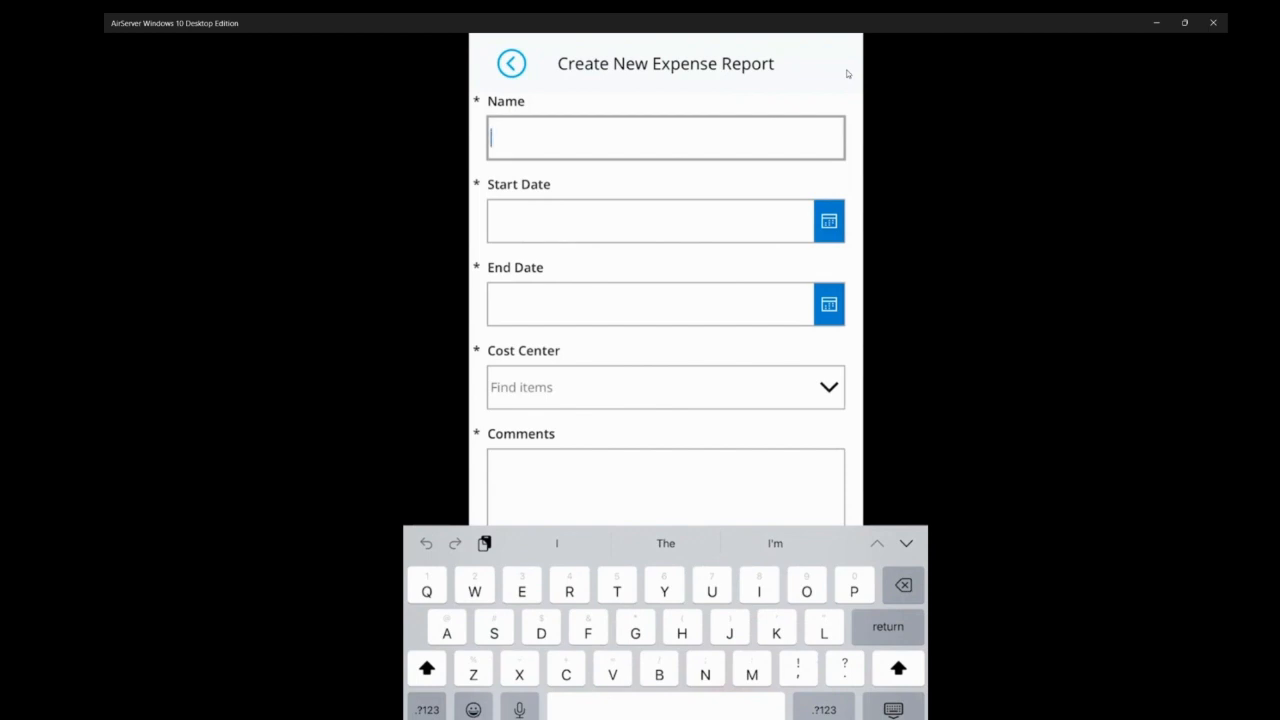
type("Coke ")
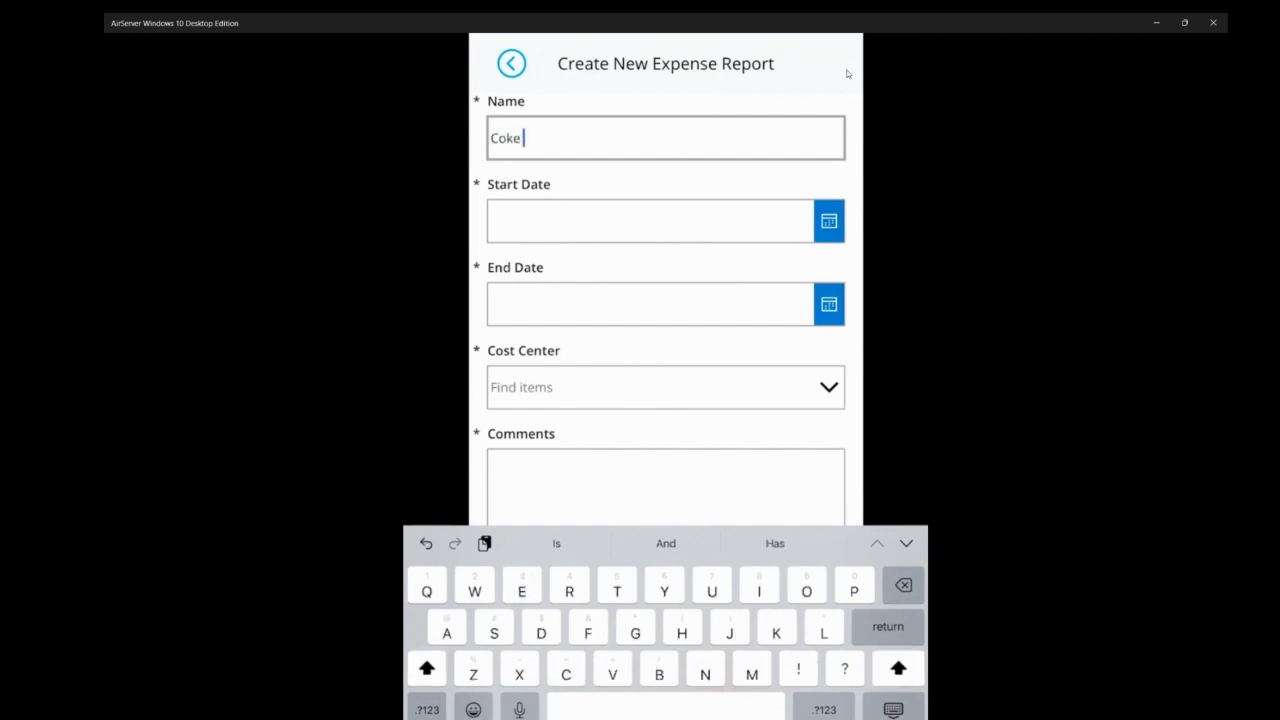
type("Fy2")
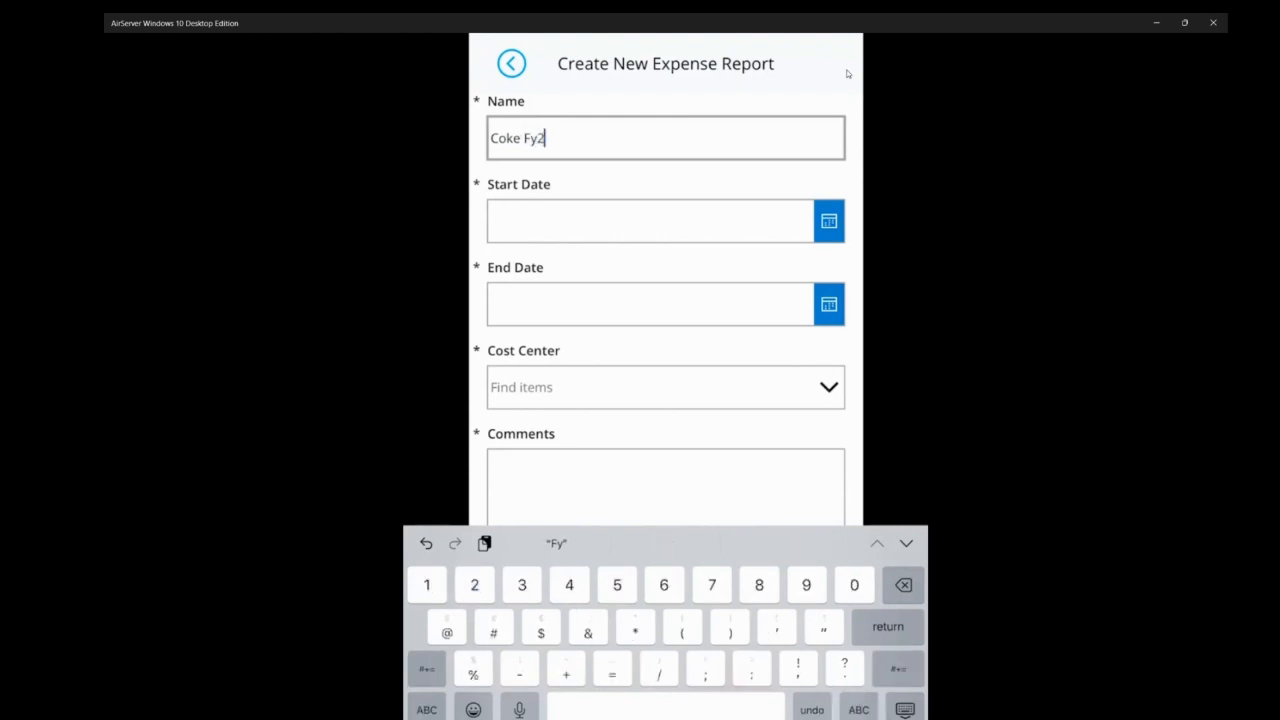
type("3 A")
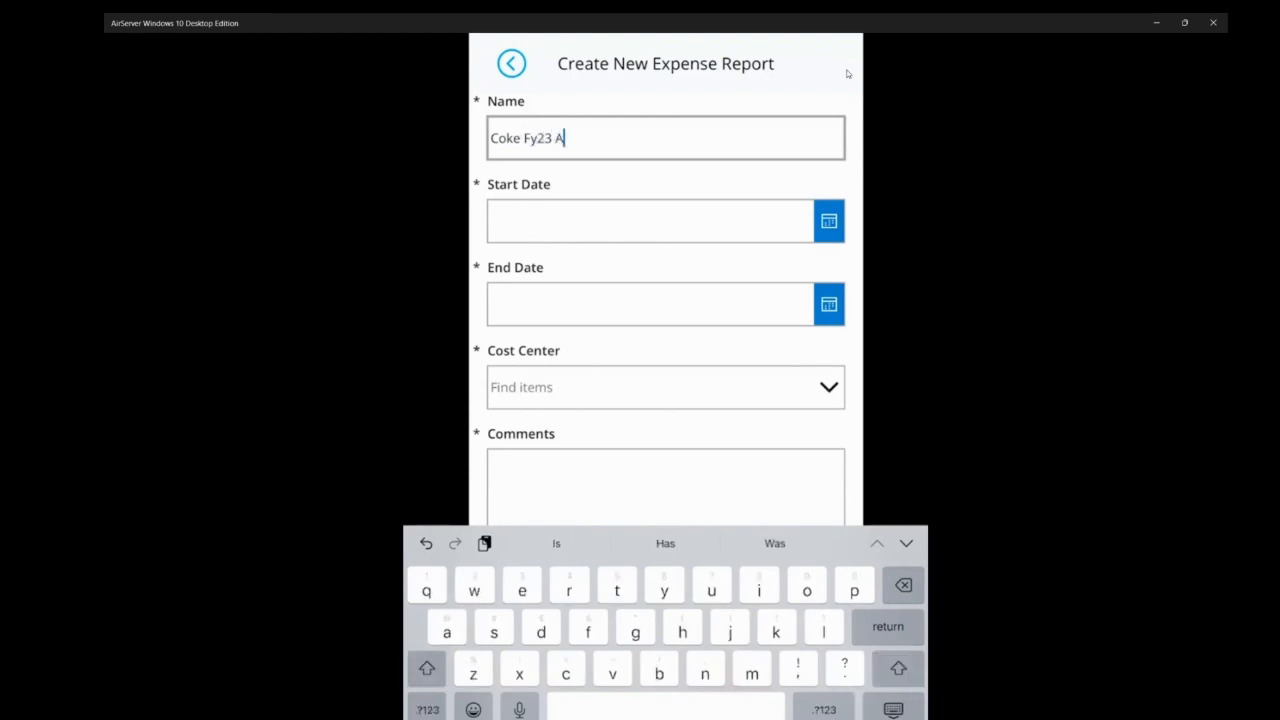
type("nnual ")
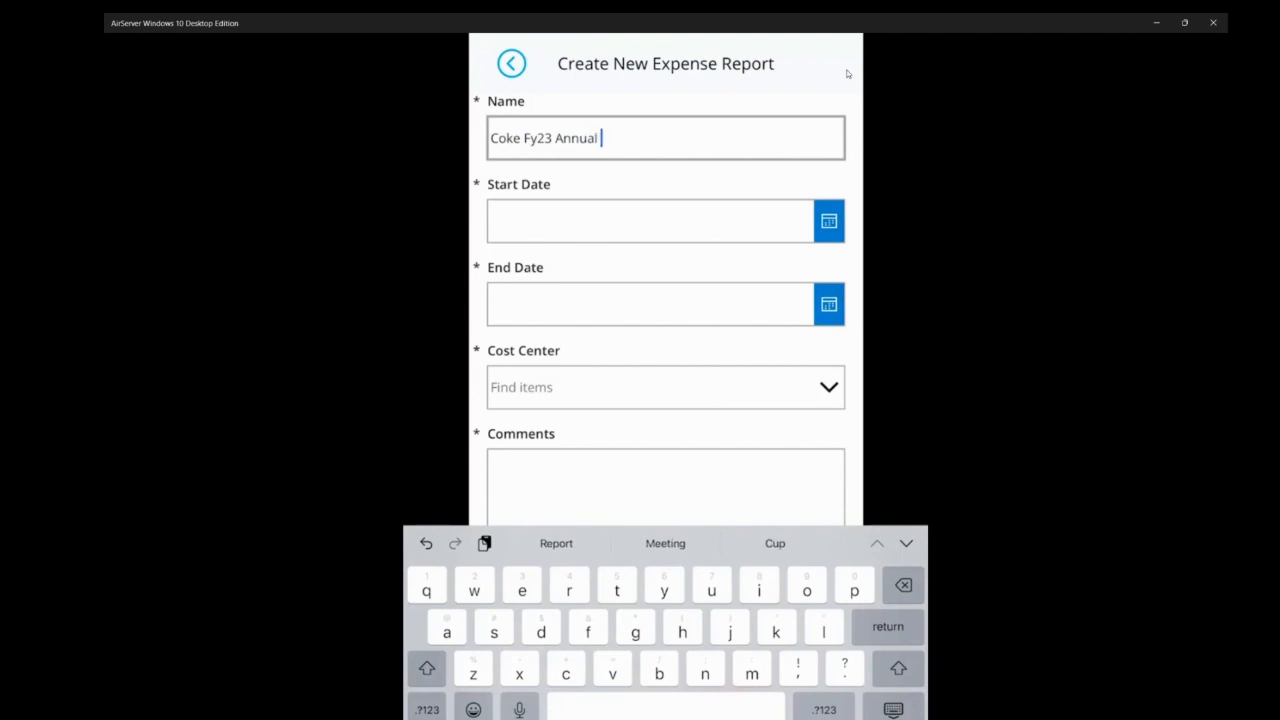
type("Meet")
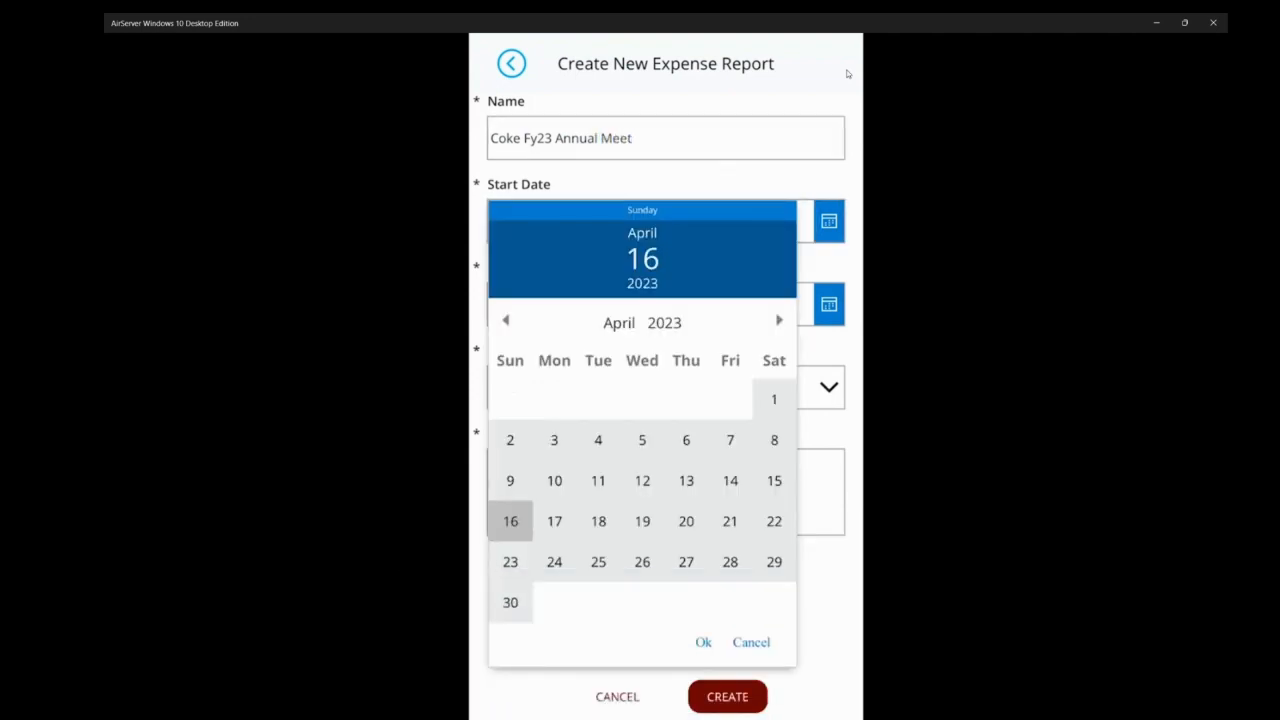
- Set the expense report's start date to April 1, 2023 and its end date to April 28, 2023
left_click(774, 399)
left_click(703, 642)
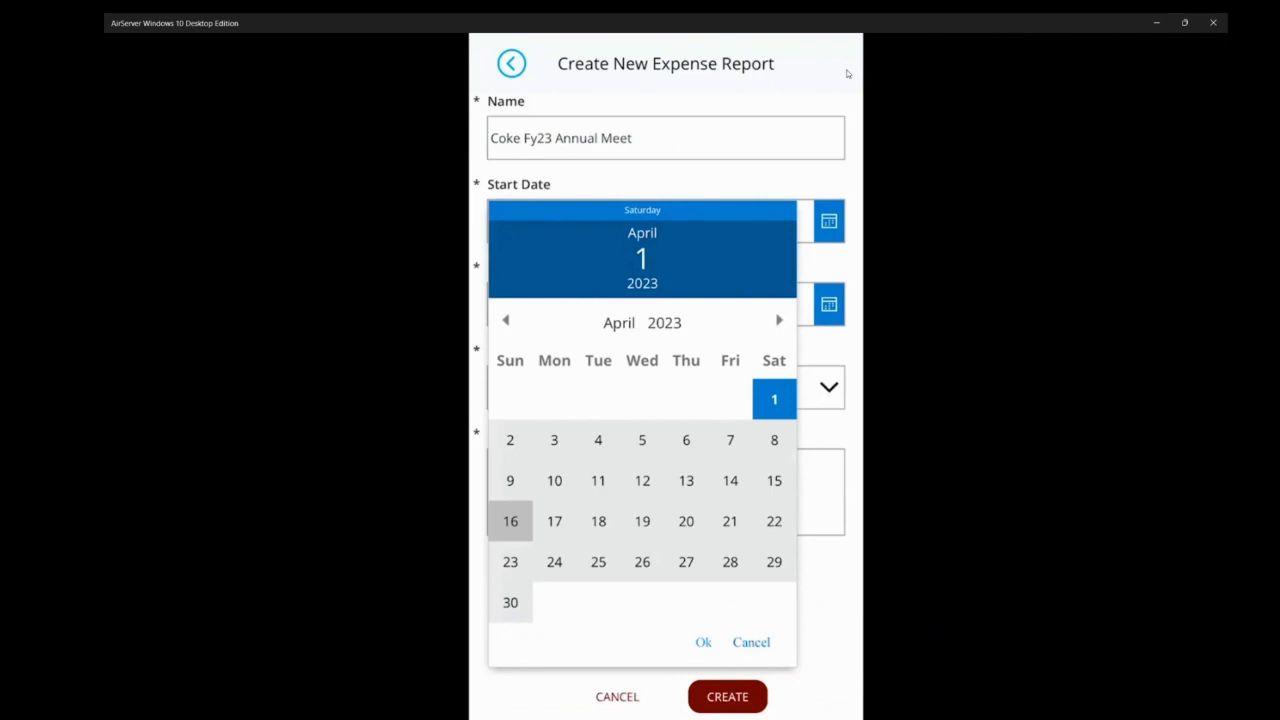
left_click(829, 304)
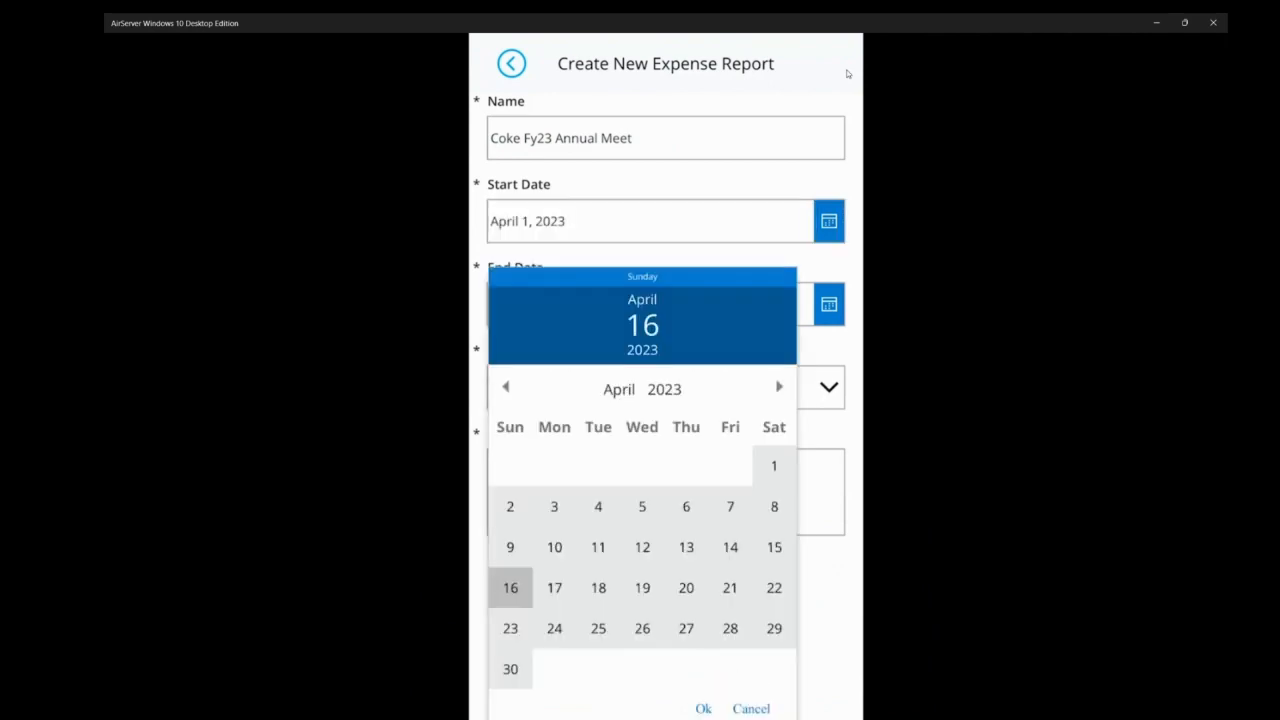
left_click(730, 628)
left_click(703, 708)
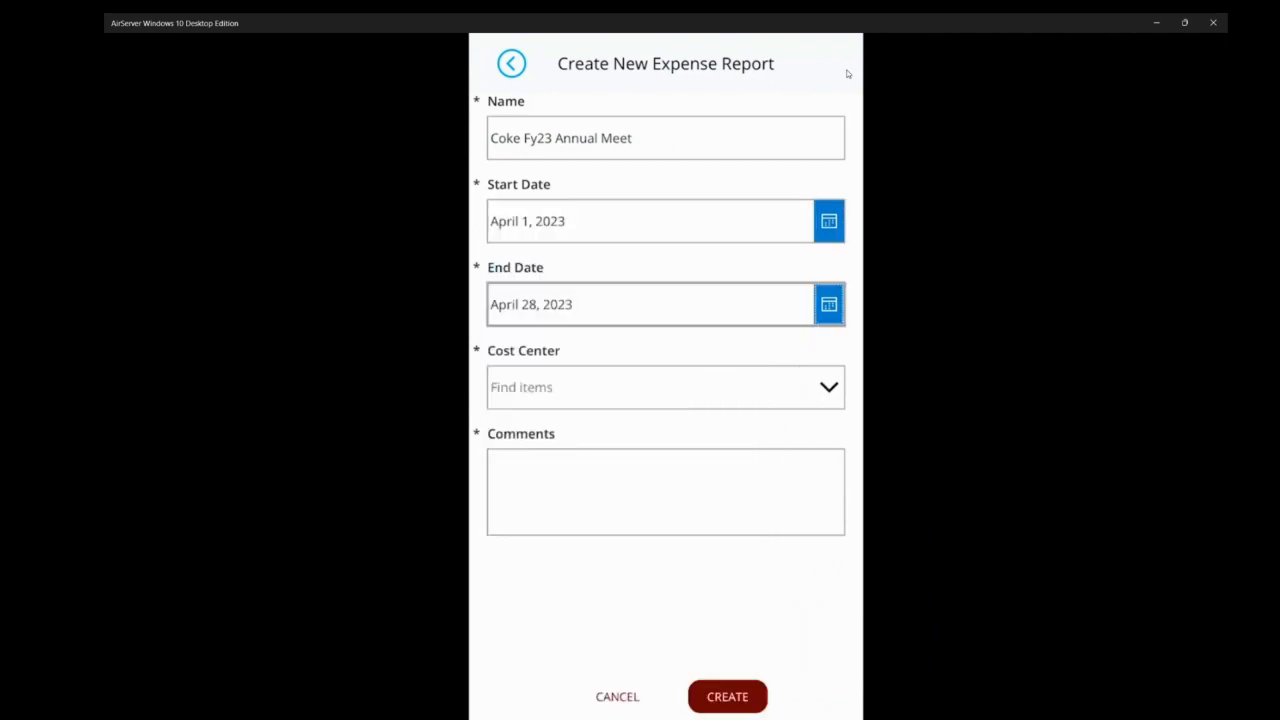
- Create the report with the cost center Coke_CCBA and the comment "FY23 Annual Meet"
left_click(666, 387)
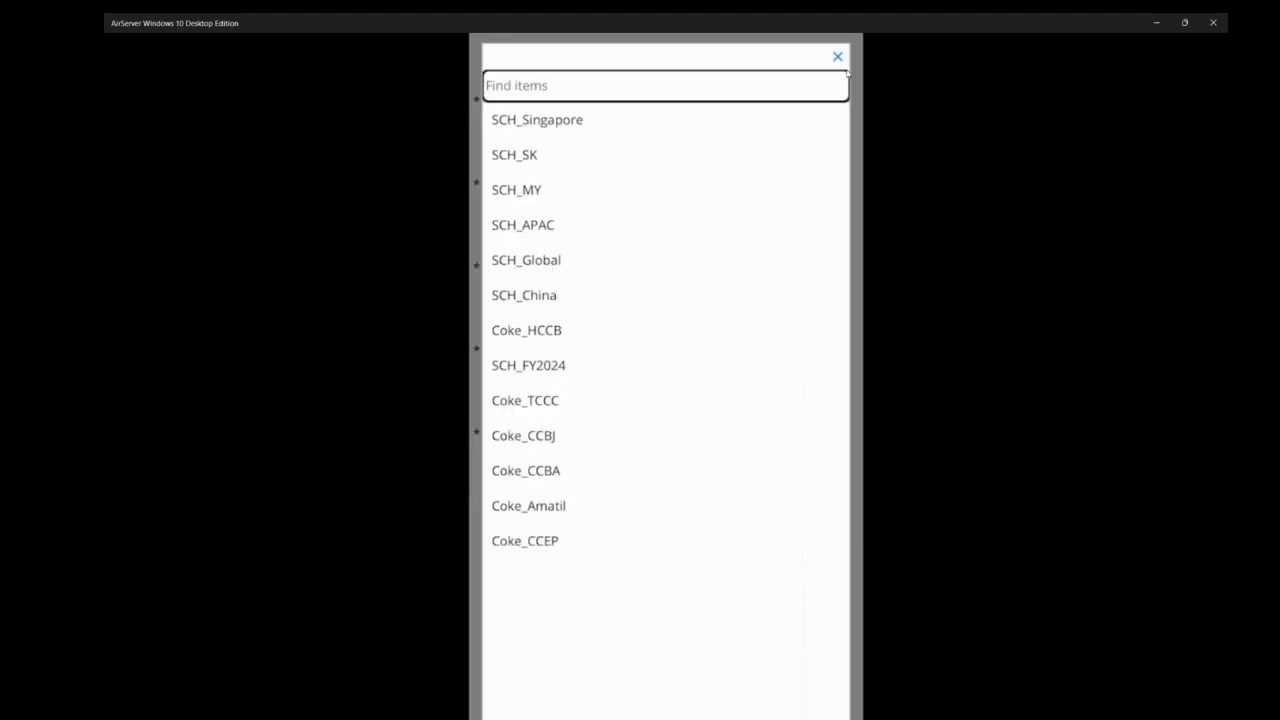
left_click(526, 470)
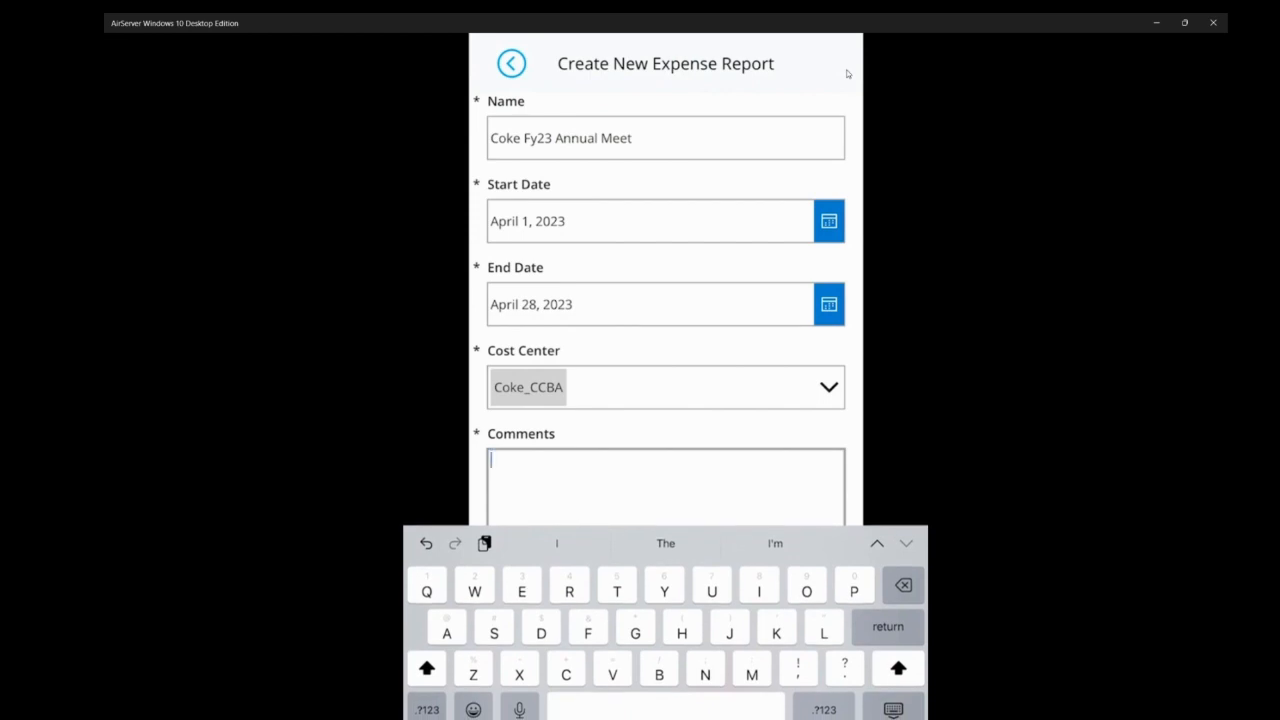
type("F")
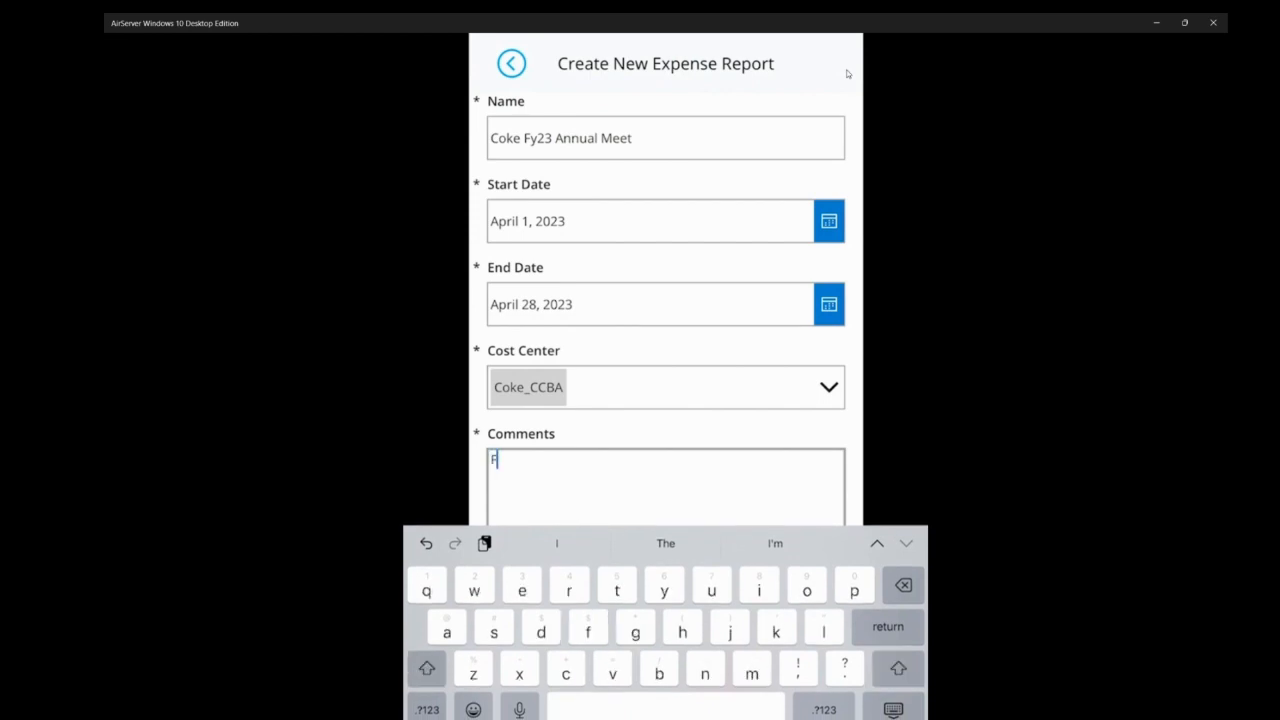
type("Y23")
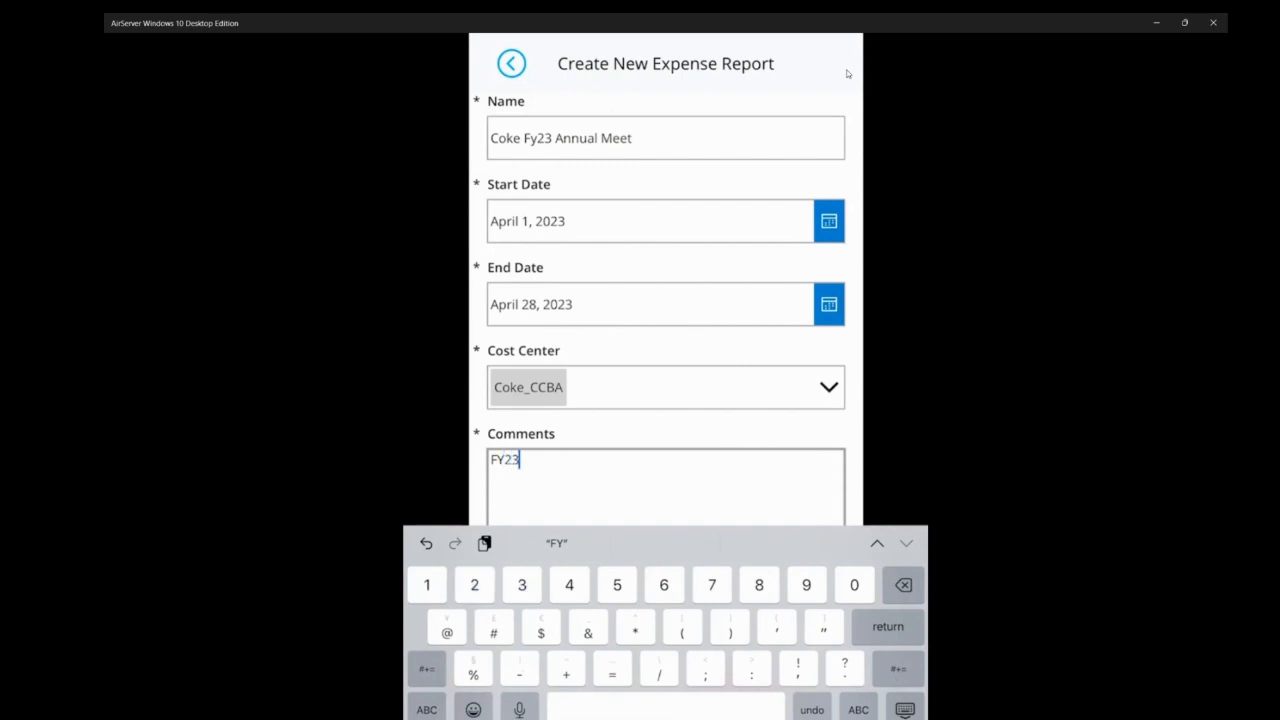
type(" A")
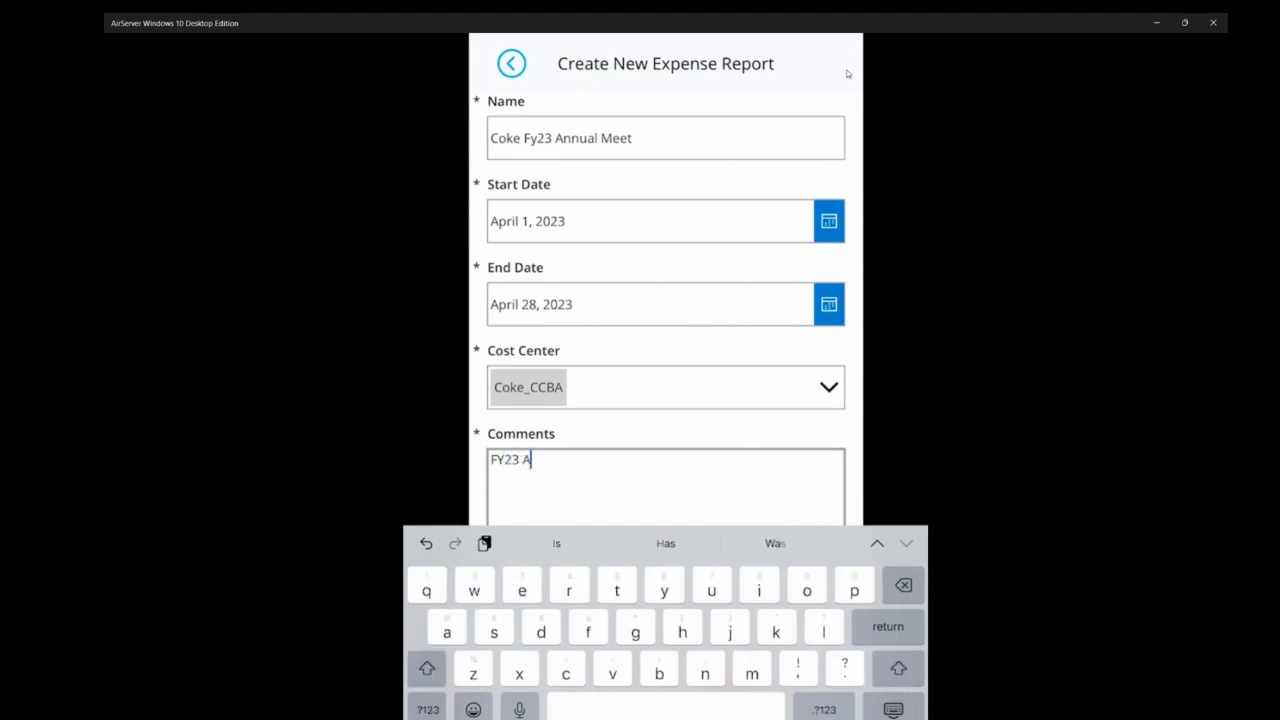
type("nnual ")
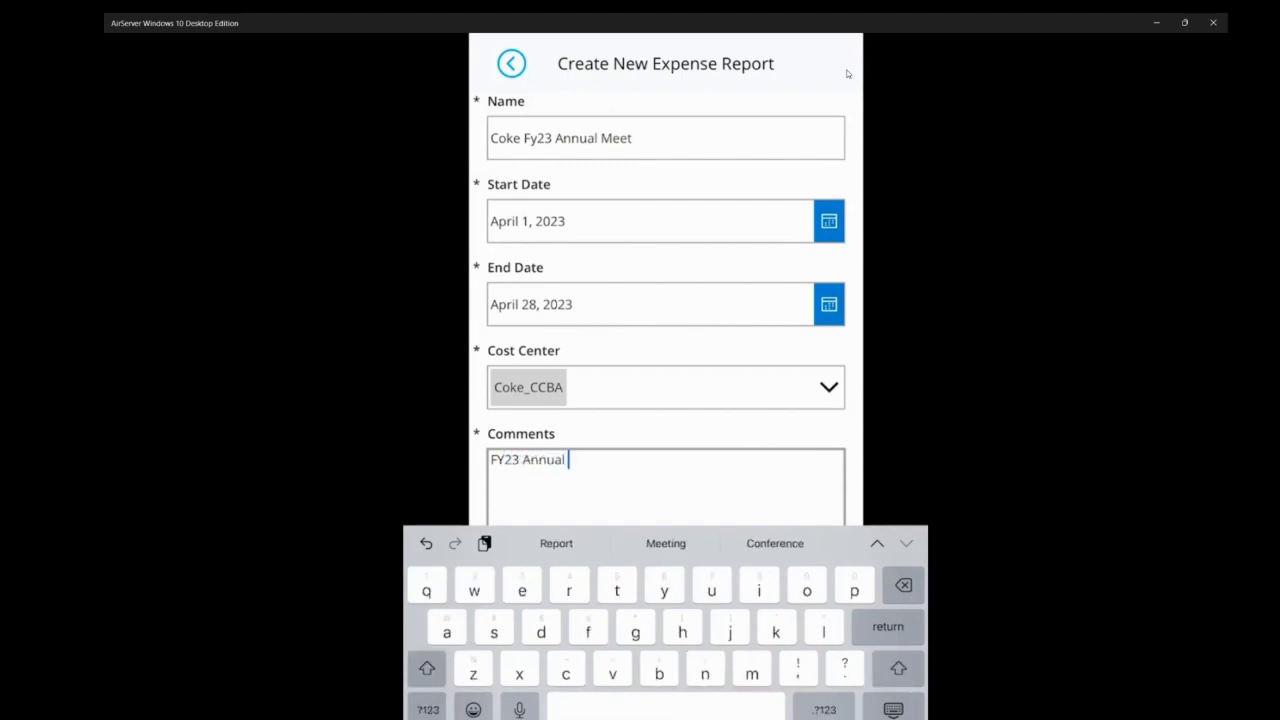
type("Meet")
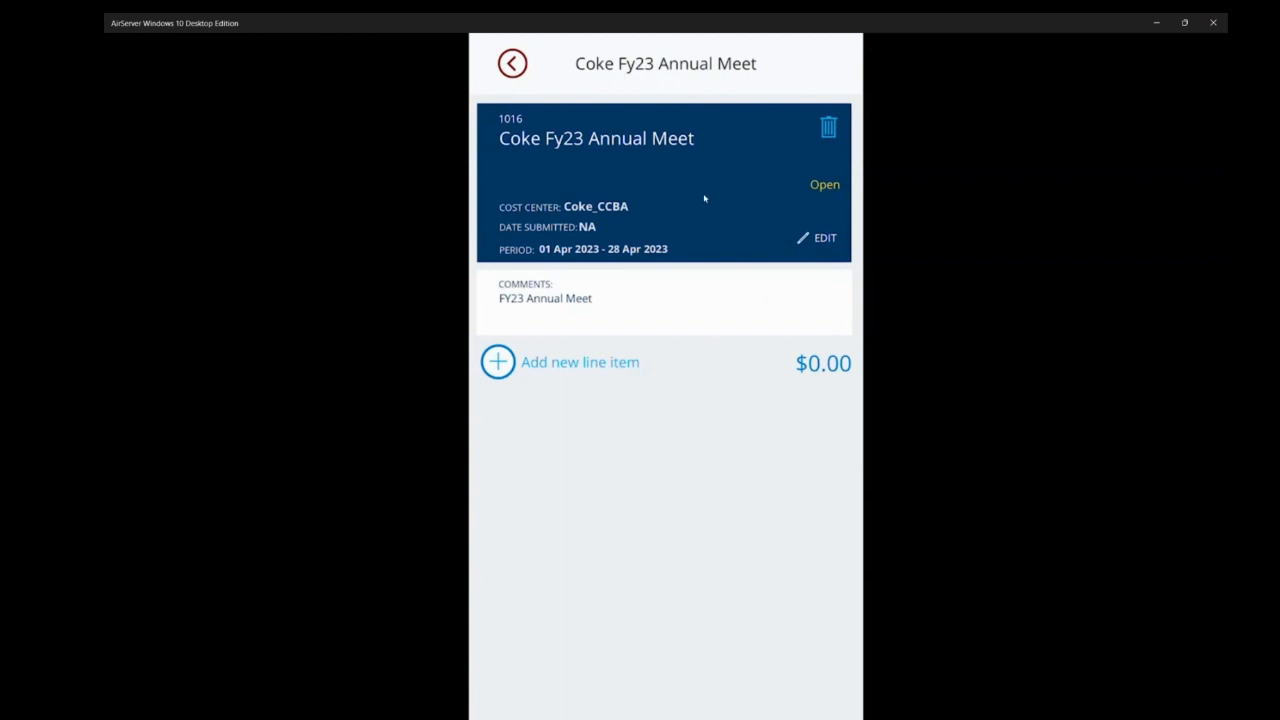
- Add a line item from the 7-ELEVEN receipt with category Food & Beverage and description "Food expense"
left_click(499, 364)
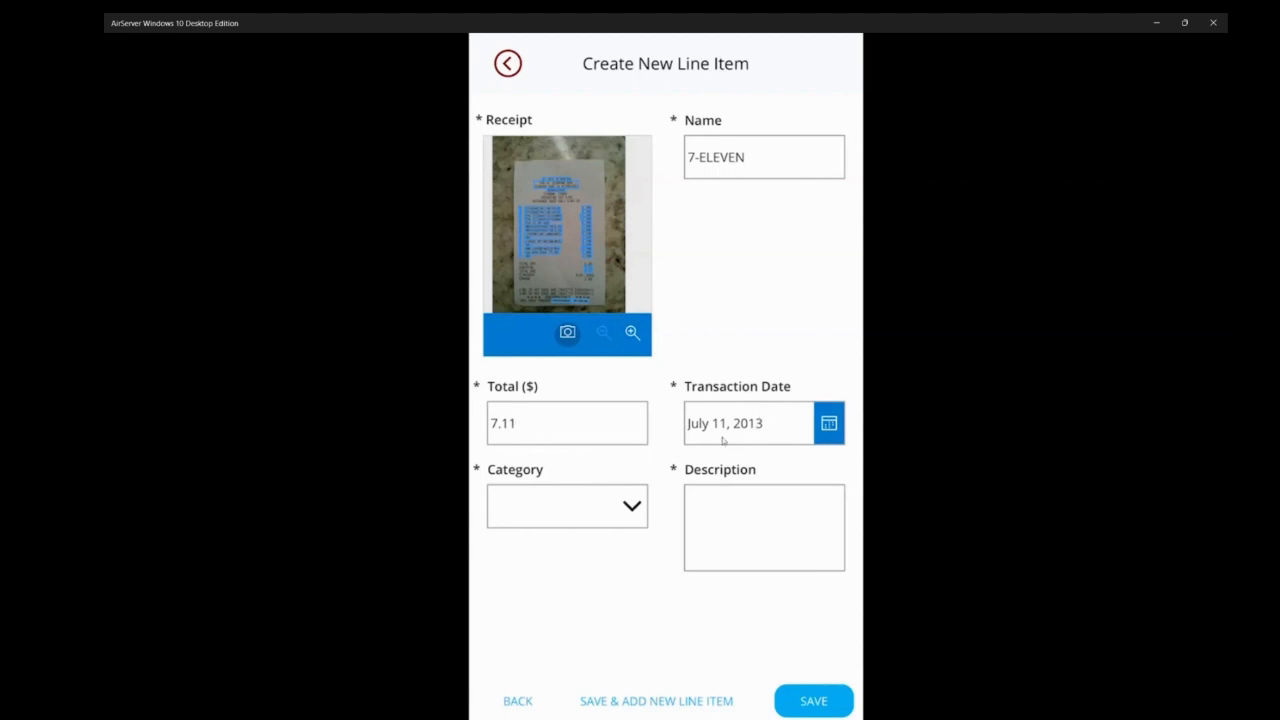
left_click(583, 512)
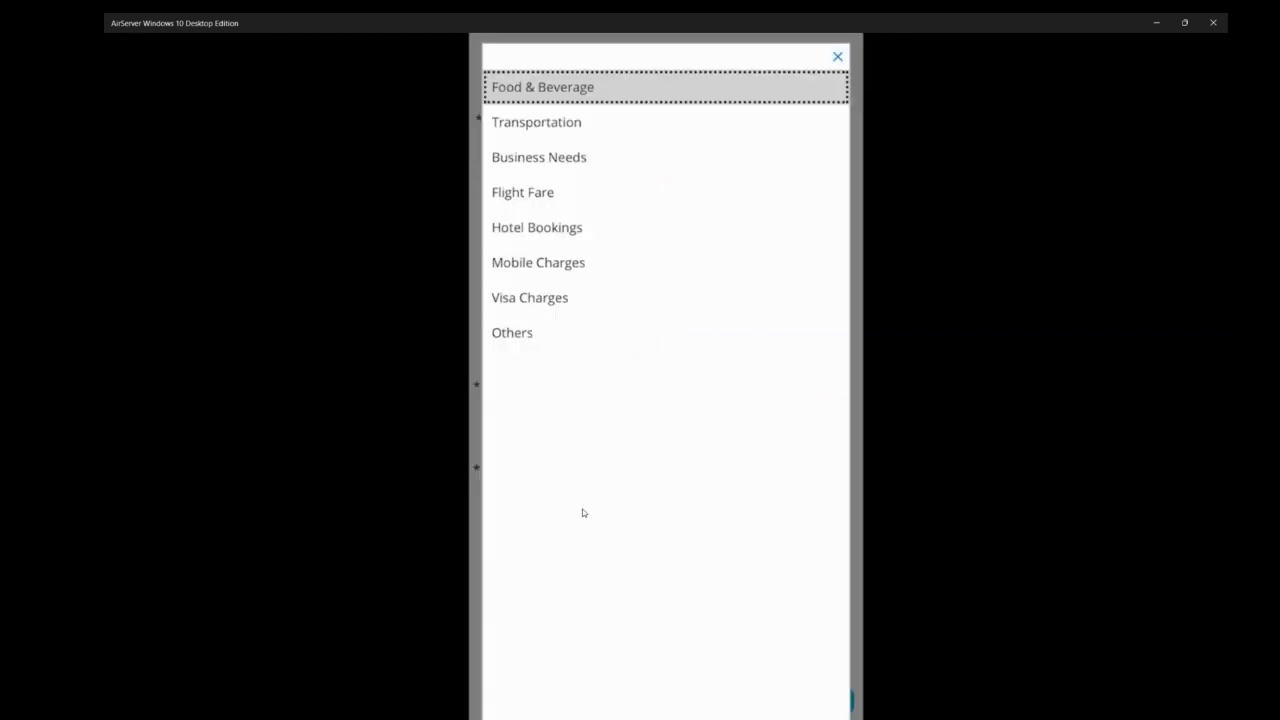
left_click(583, 512)
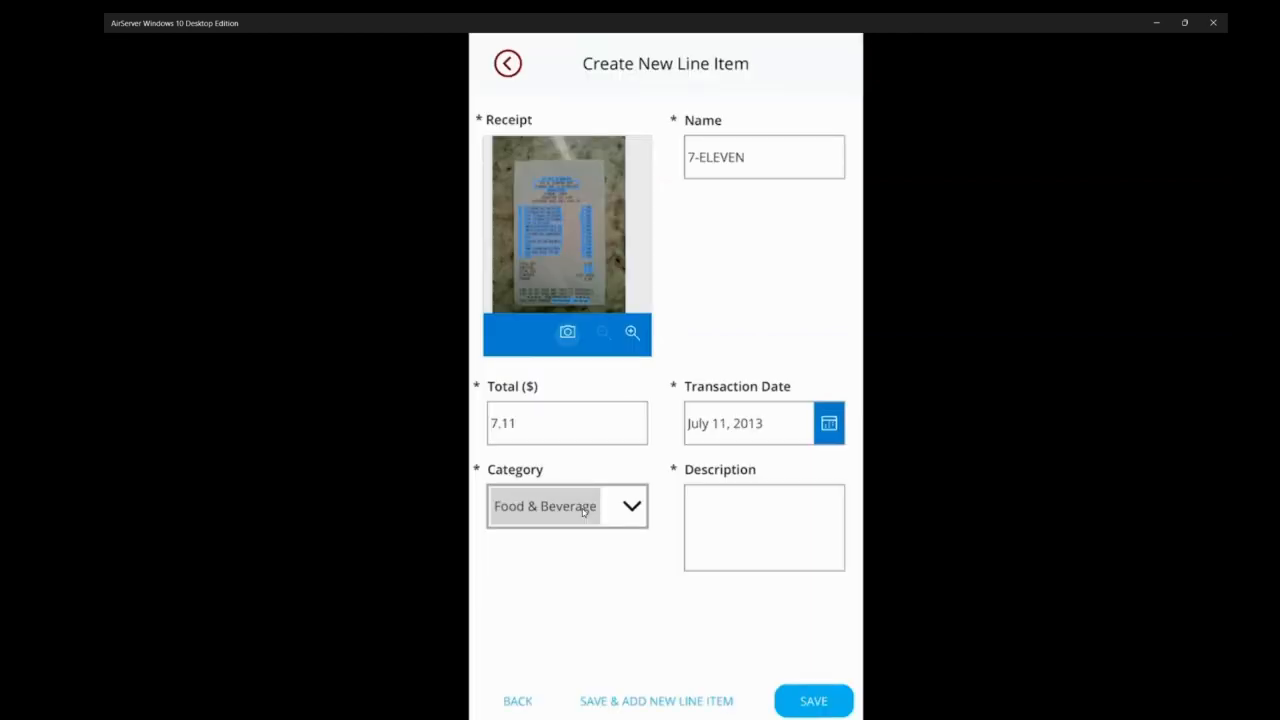
key("Tab")
type("F")
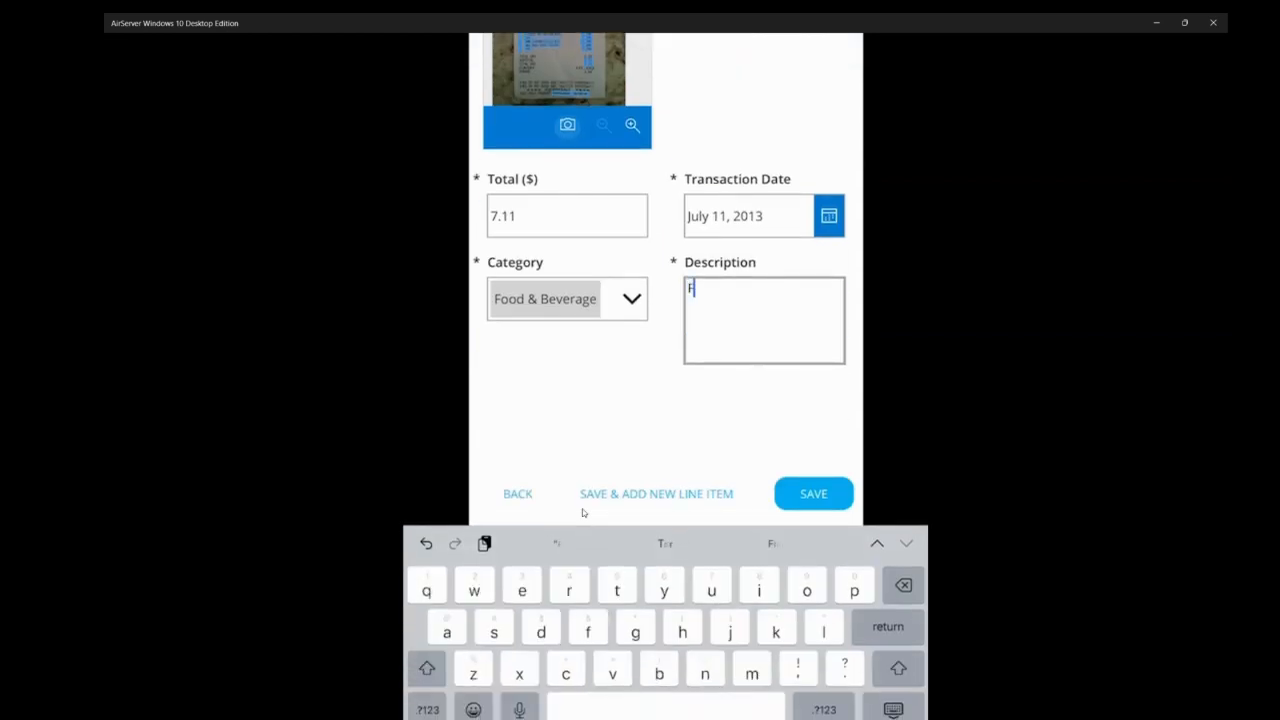
type("ood expense")
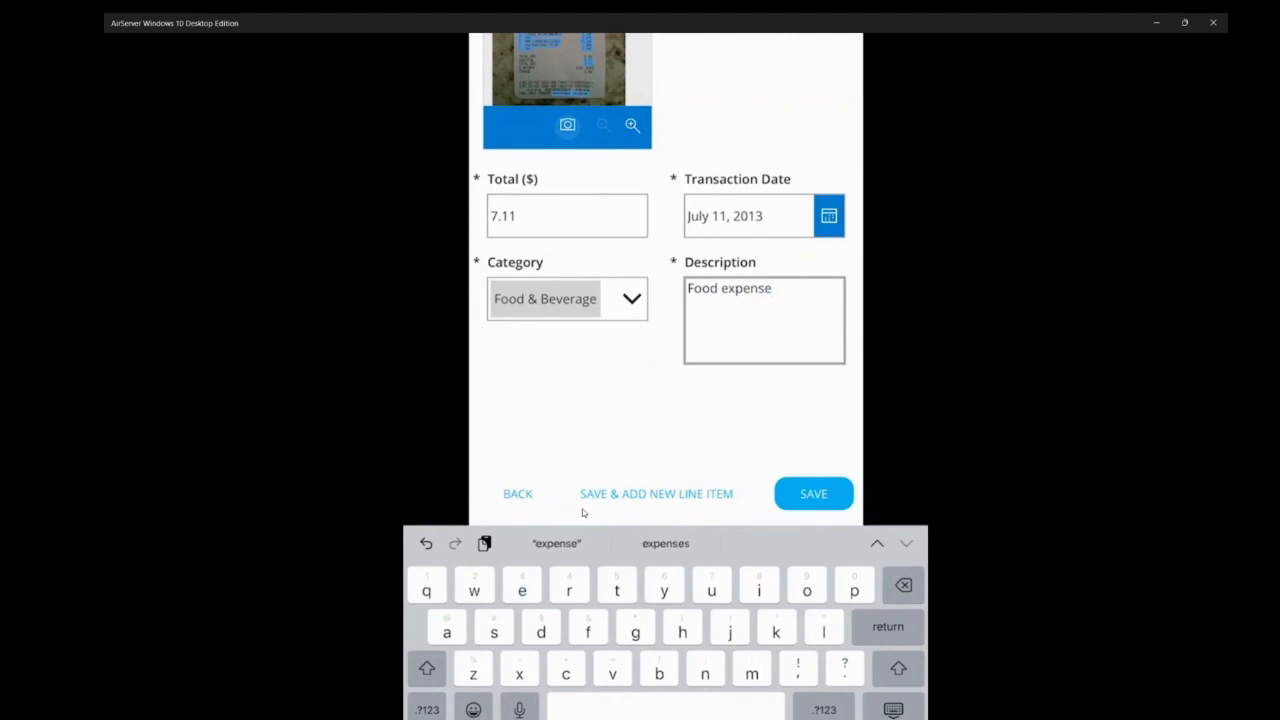
key("Escape")
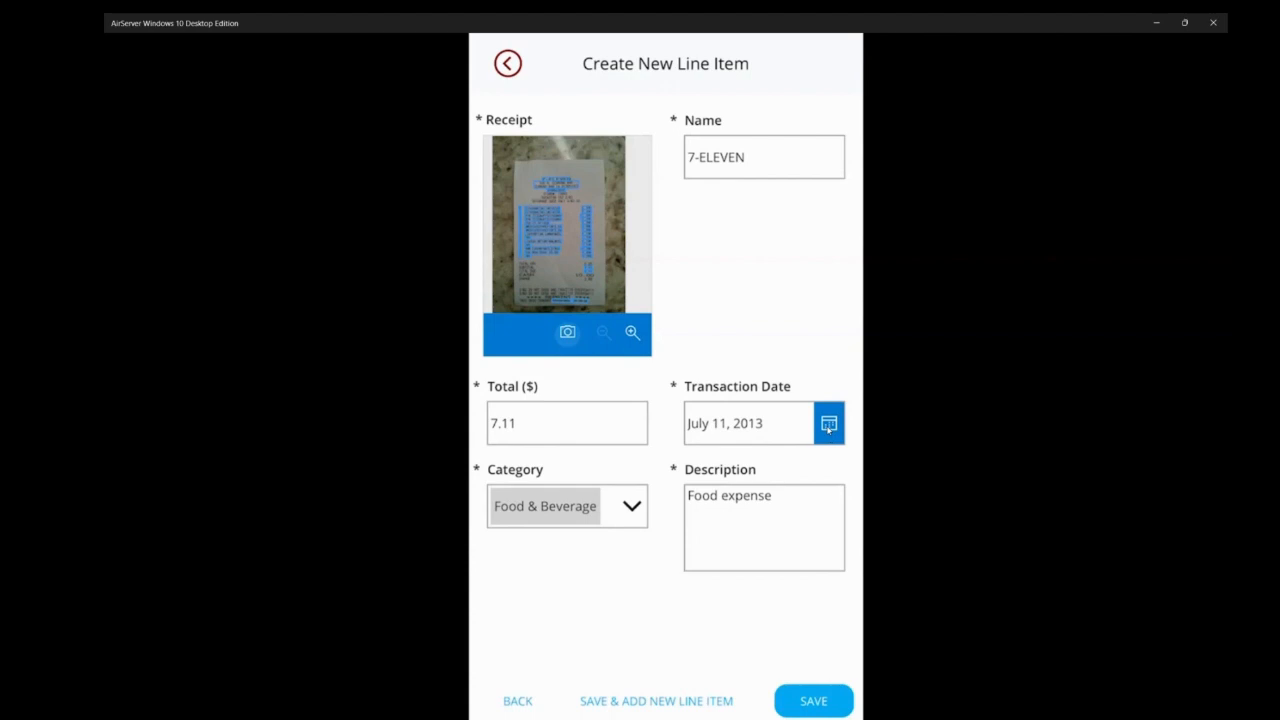
- Save the 7-ELEVEN line item with transaction date April 11, 2023 and view its attached receipt
left_click(829, 425)
left_click(828, 430)
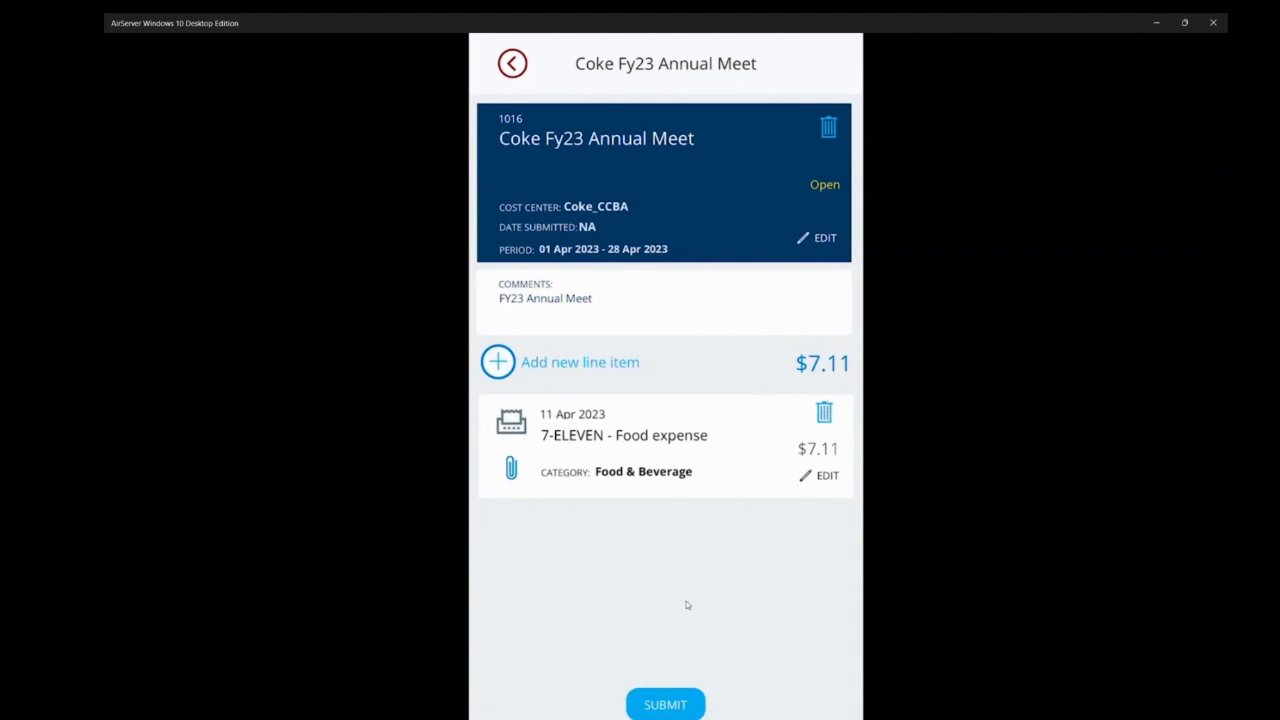
left_click(512, 468)
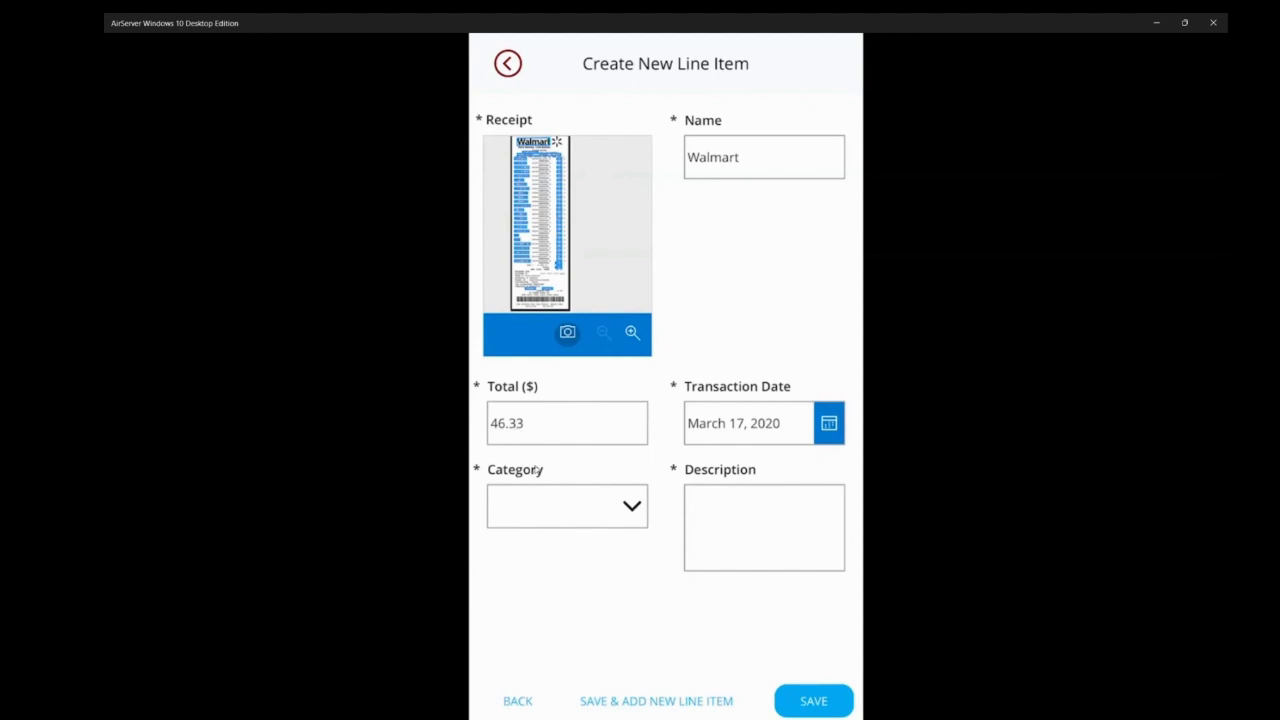
- Save the Walmart line item with category Business Needs, description "Expense" and transaction date April 26, 2023
left_click(552, 496)
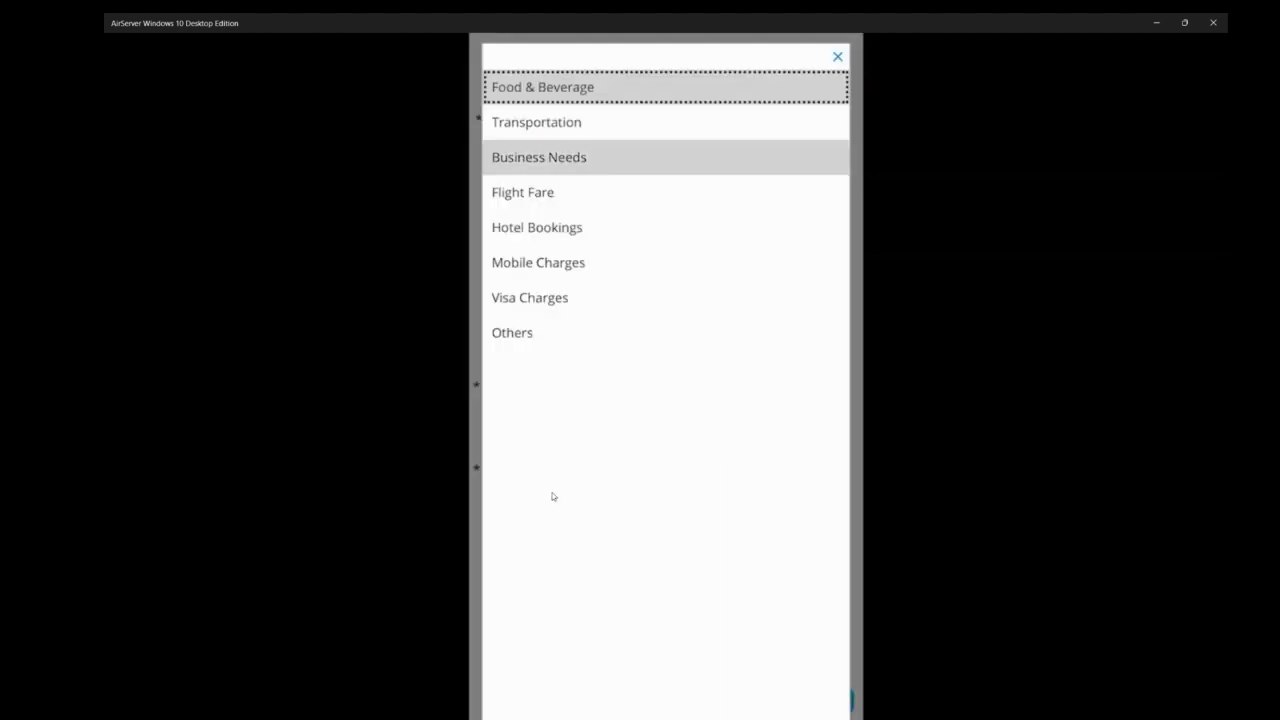
type("Expe")
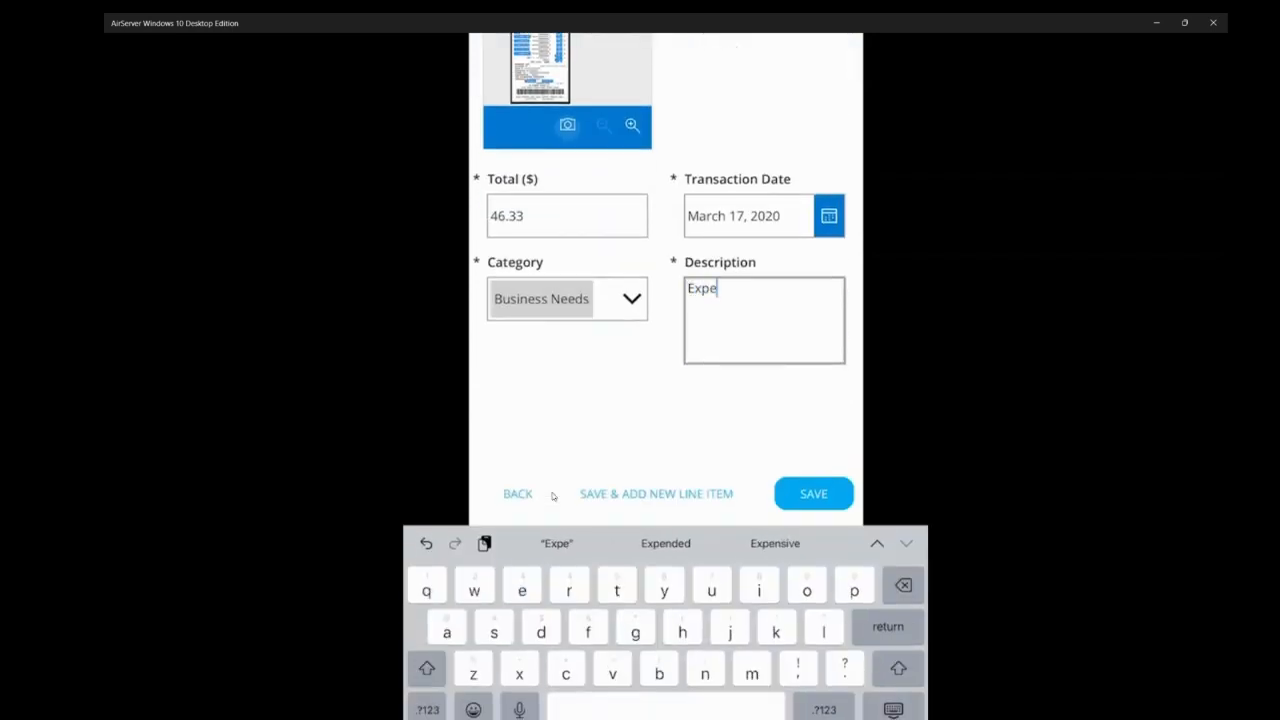
type("nse")
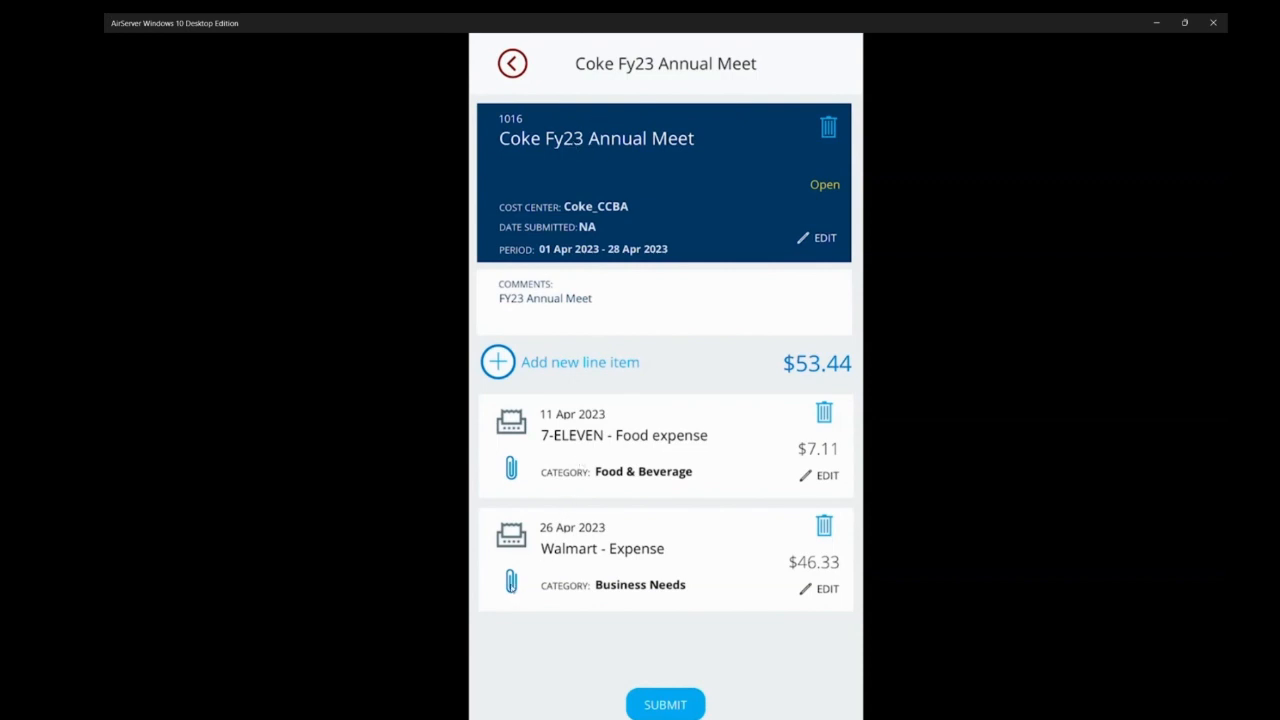
- View the Walmart item's attached receipt and submit the Coke Fy23 Annual Meet report for approval
left_click(510, 580)
left_click(681, 705)
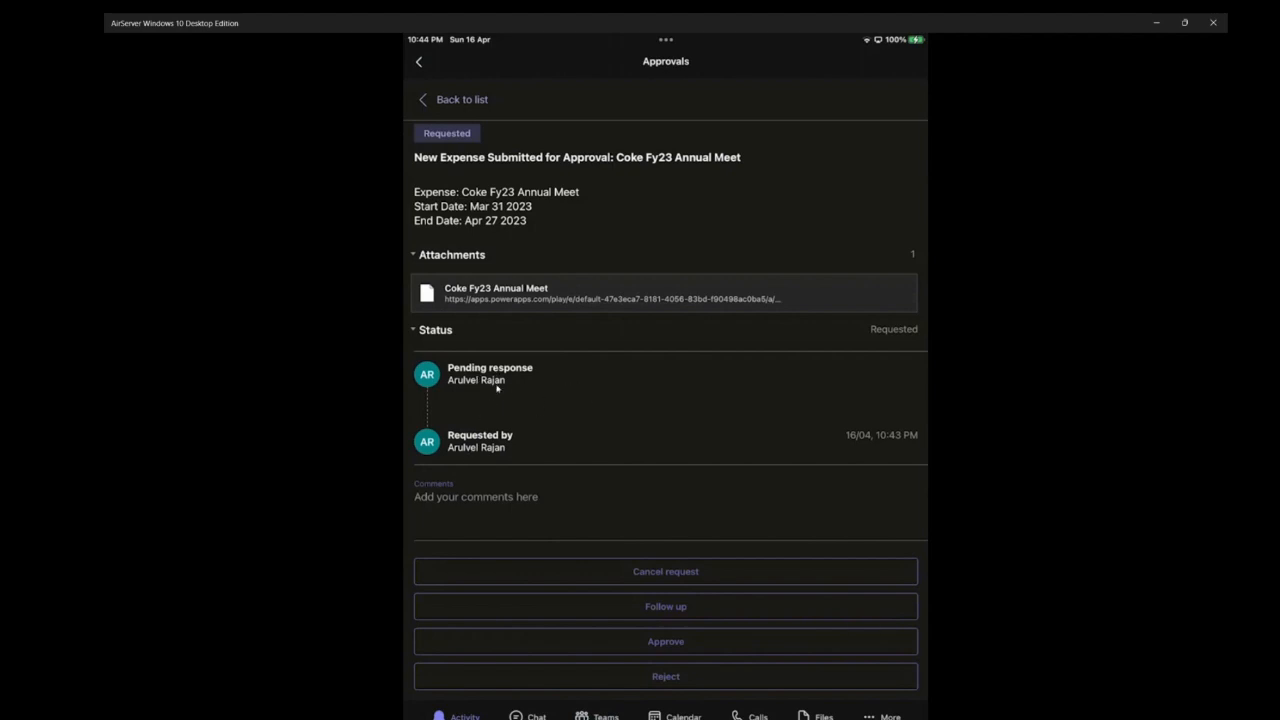
- Approve the Coke Fy23 Annual Meet request in Teams Approvals and follow its attachment link to view the approved expense reports
left_click(682, 648)
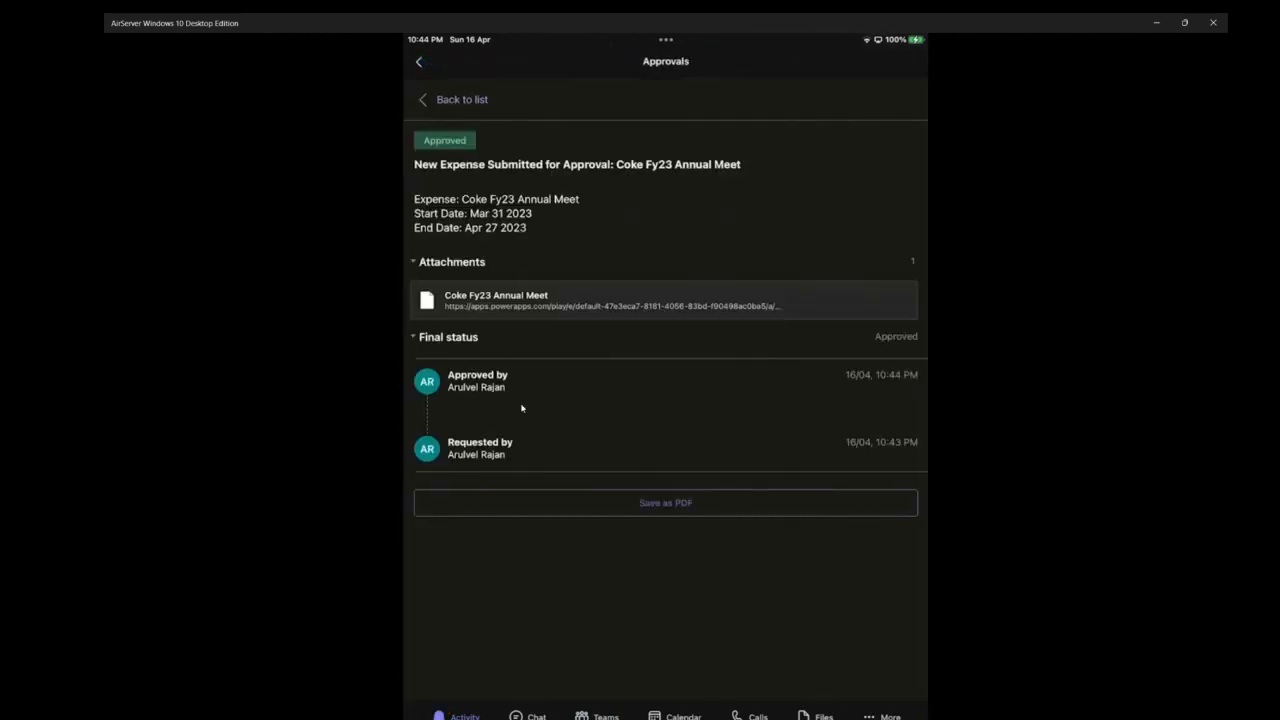
left_click(524, 307)
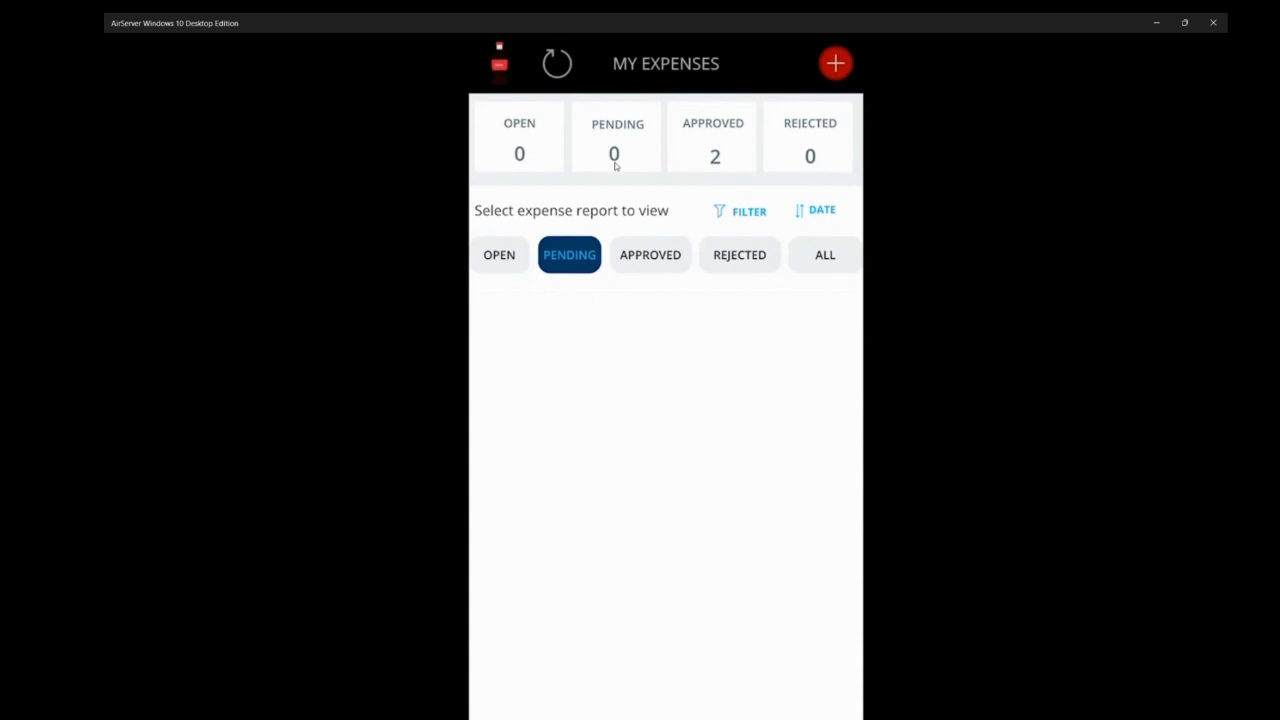
left_click(716, 160)
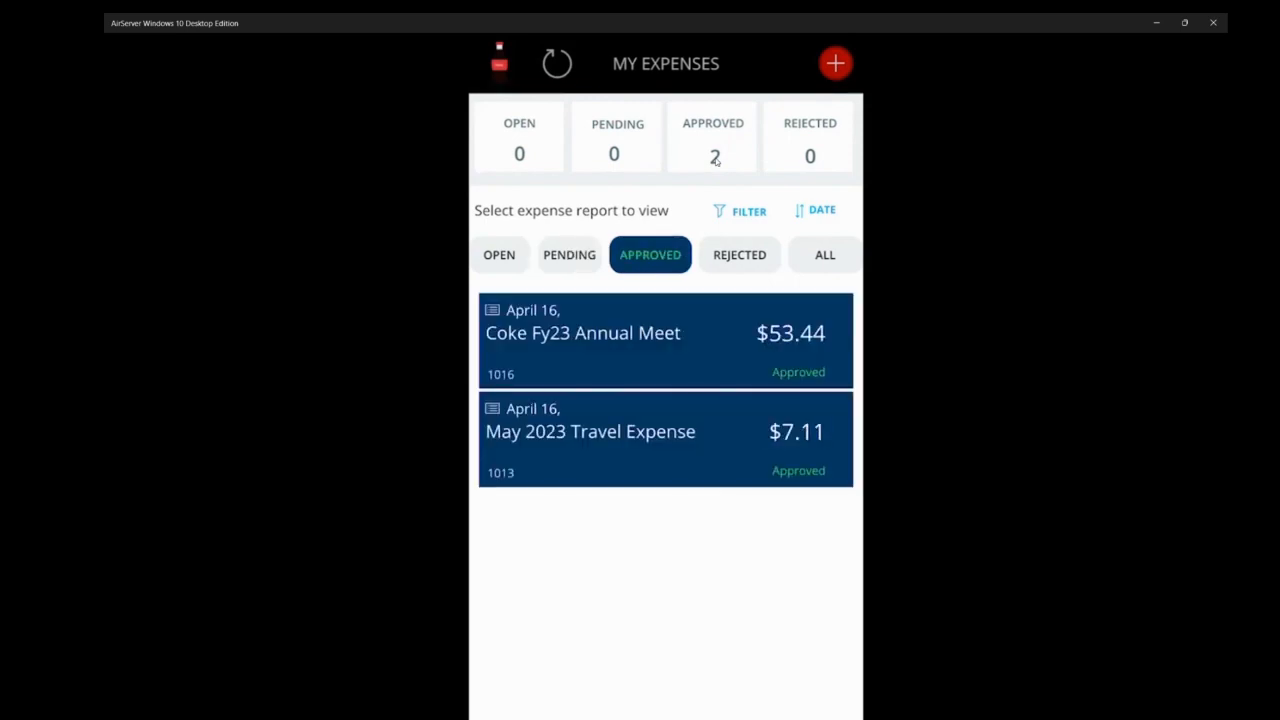